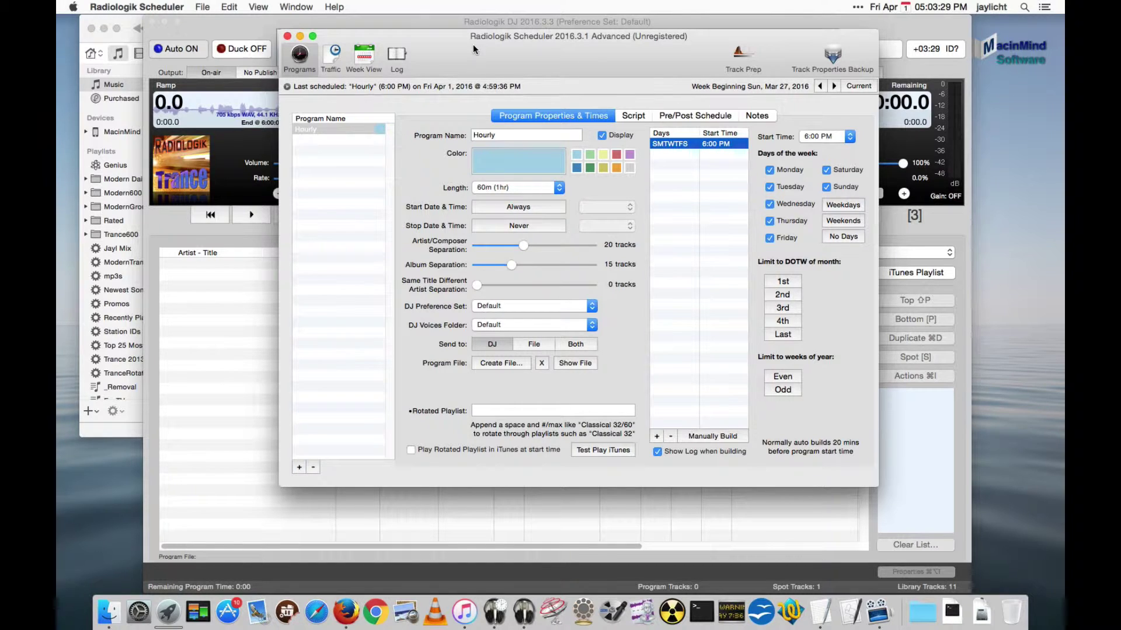
Reveal the Radiologik folder in Finder, look over Intros, Outros, Time Announce and Combo Connectors, then select DJ Voices
left_click(205, 7)
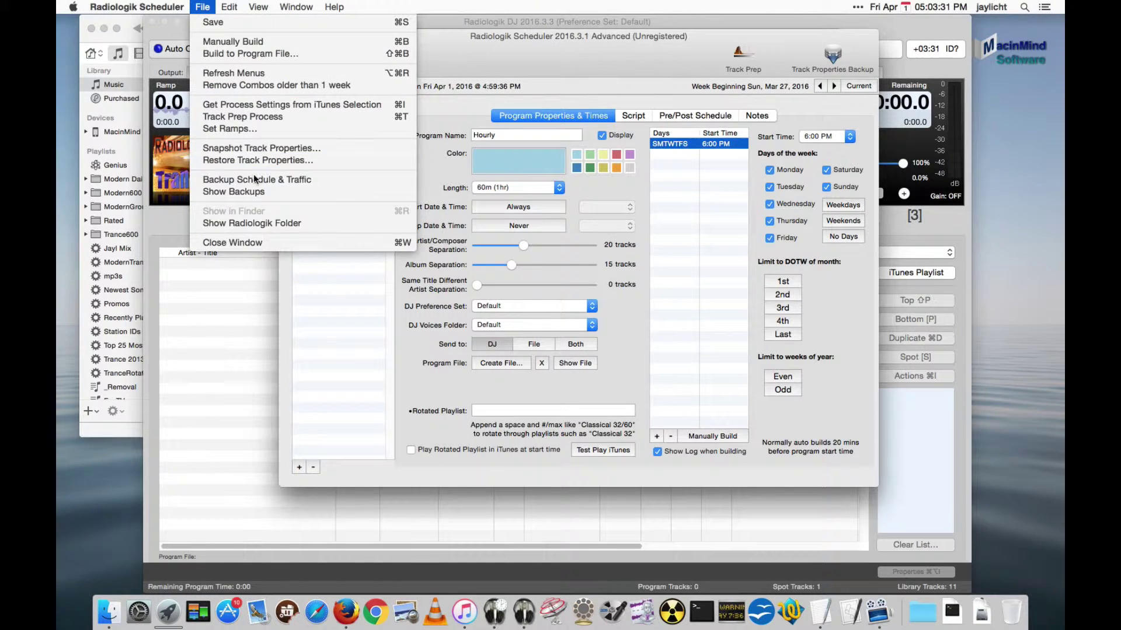
left_click(266, 224)
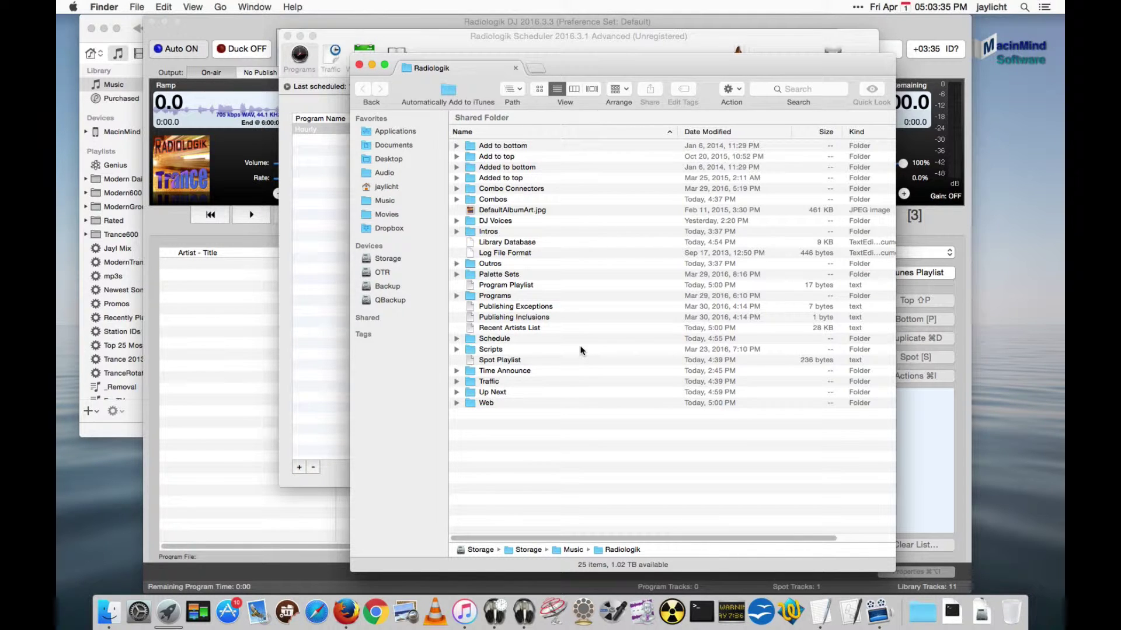
left_click(502, 232)
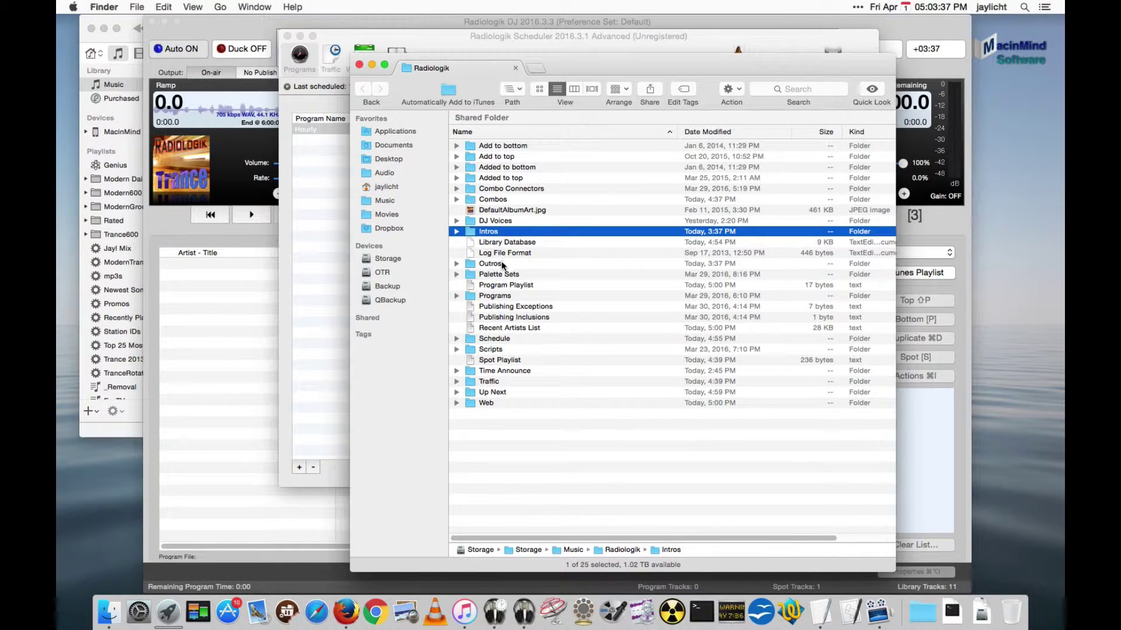
left_click(502, 264)
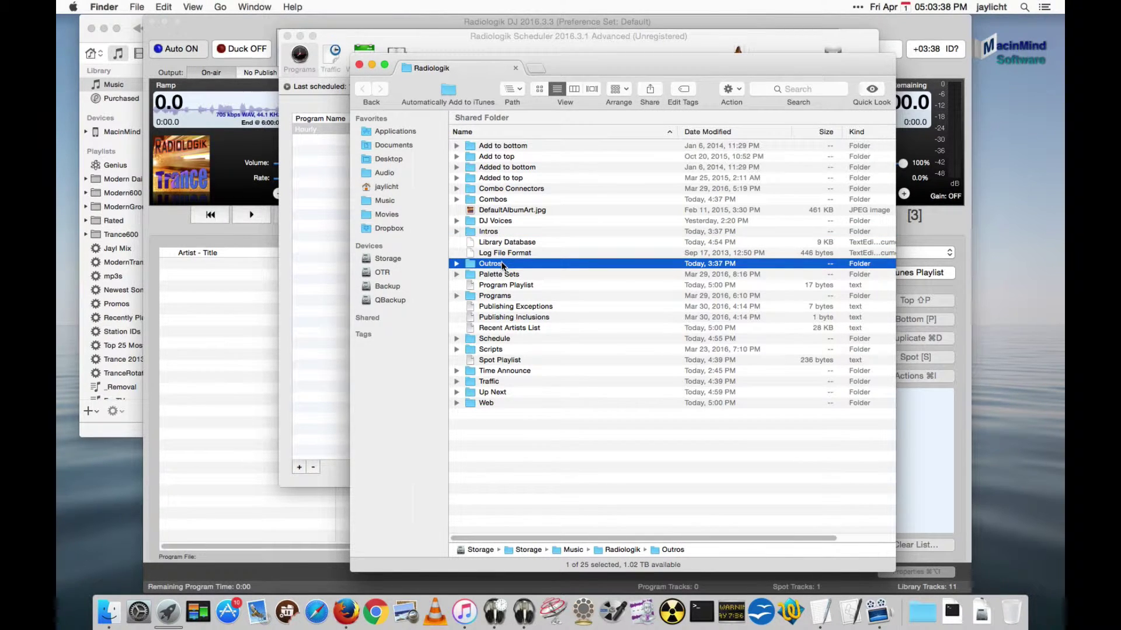
left_click(519, 371)
left_click(520, 189)
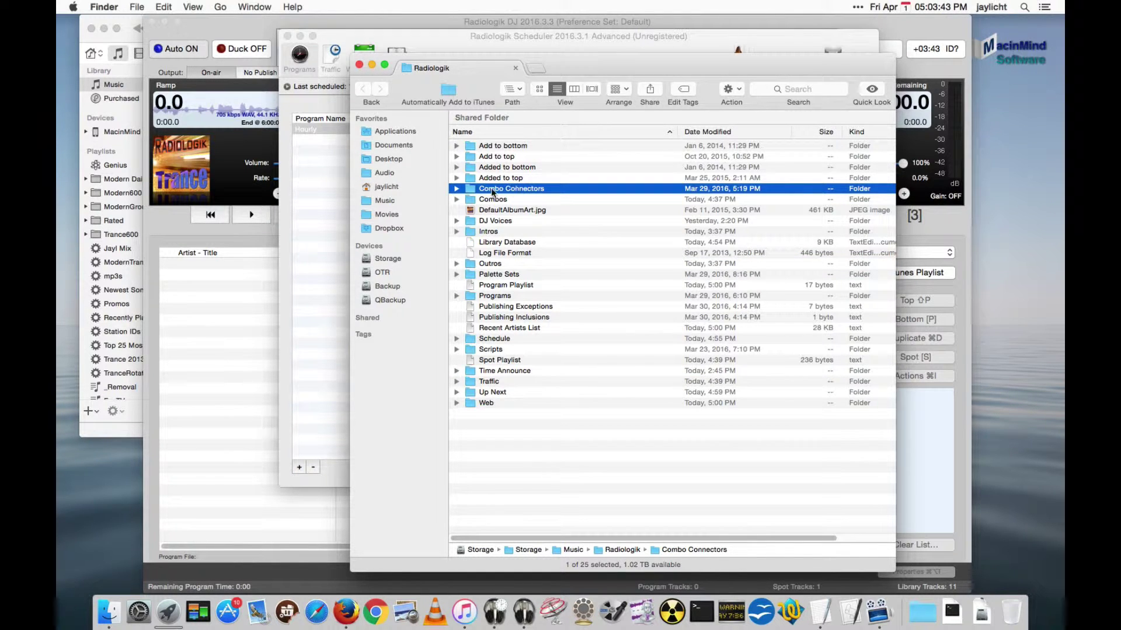
left_click(471, 223)
Open DJ Voices and expand both Jay and Jen to list their Time Announce subfolders
double_click(471, 223)
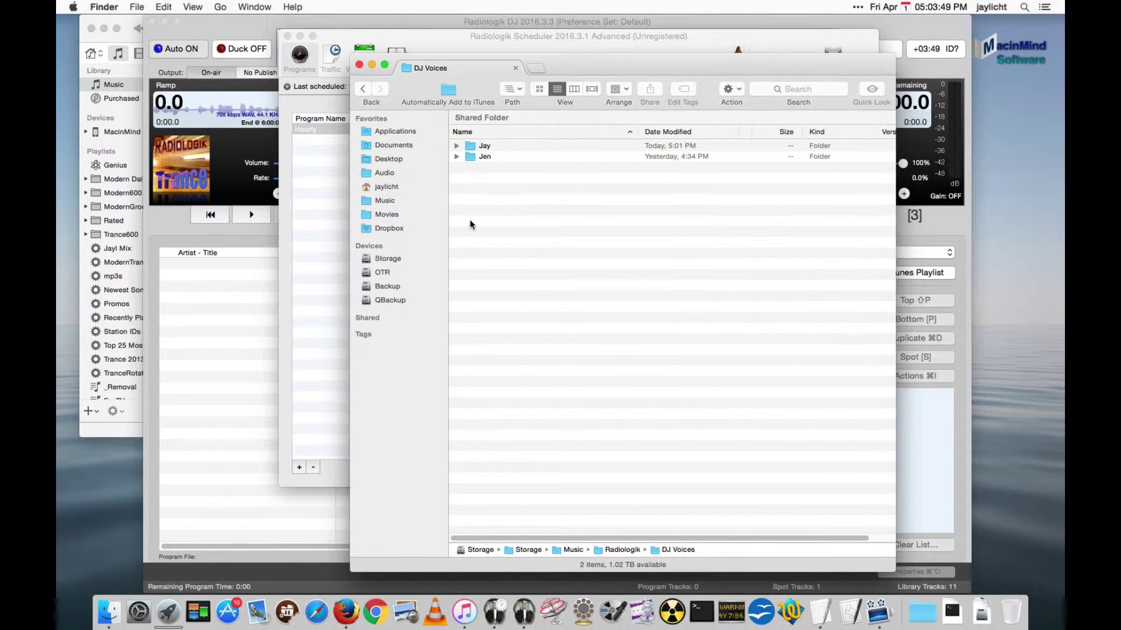
left_click(485, 145)
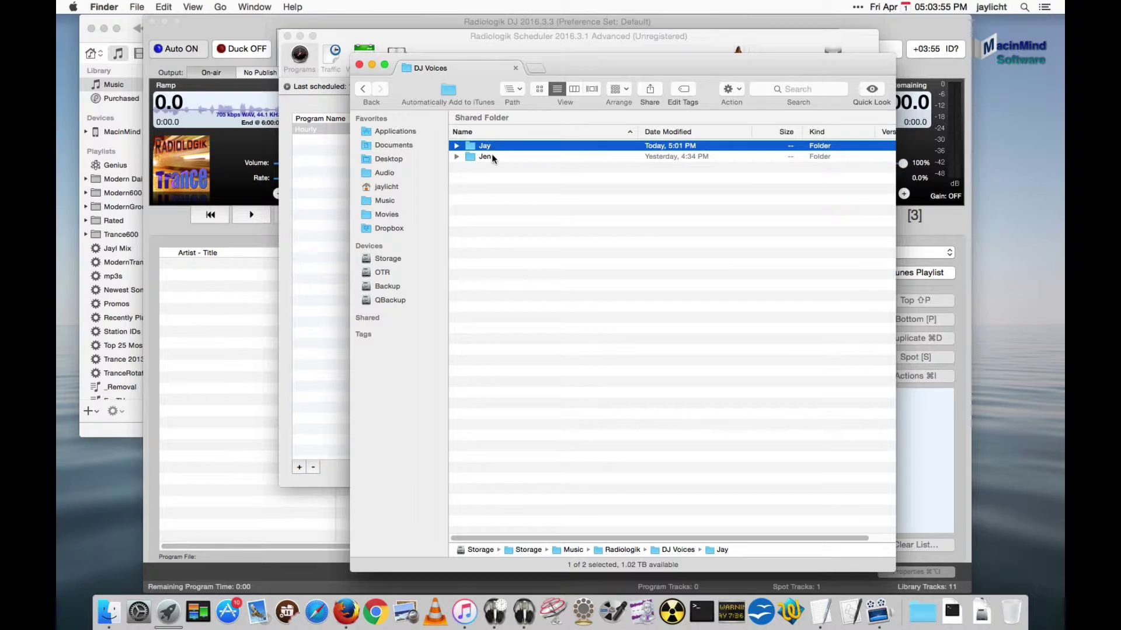
left_click(492, 156)
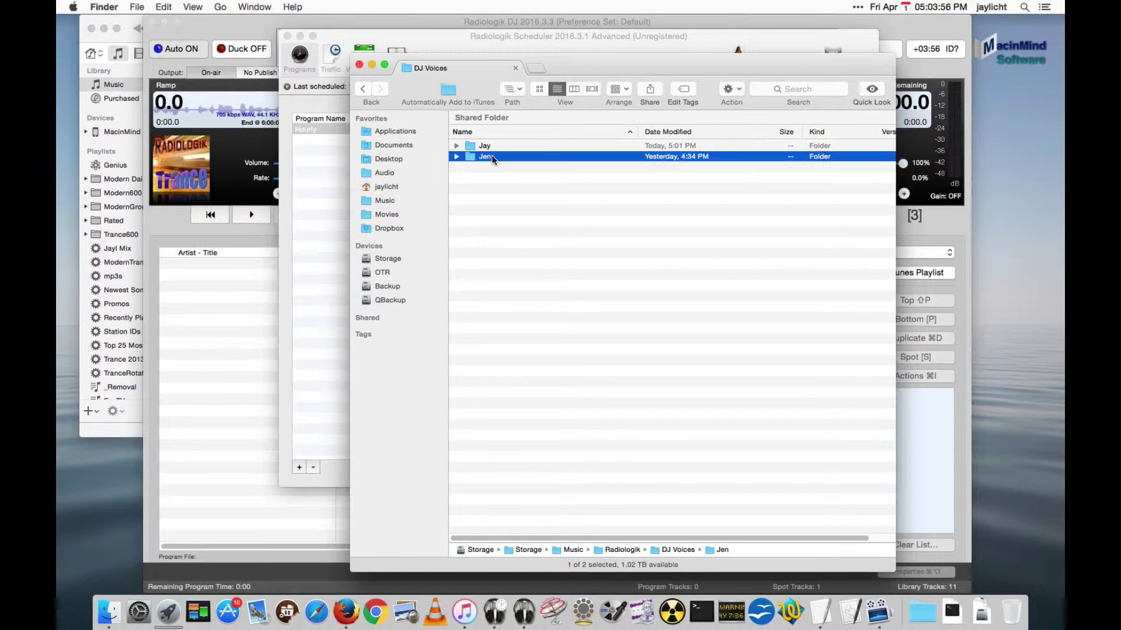
left_click(456, 156)
left_click(457, 145)
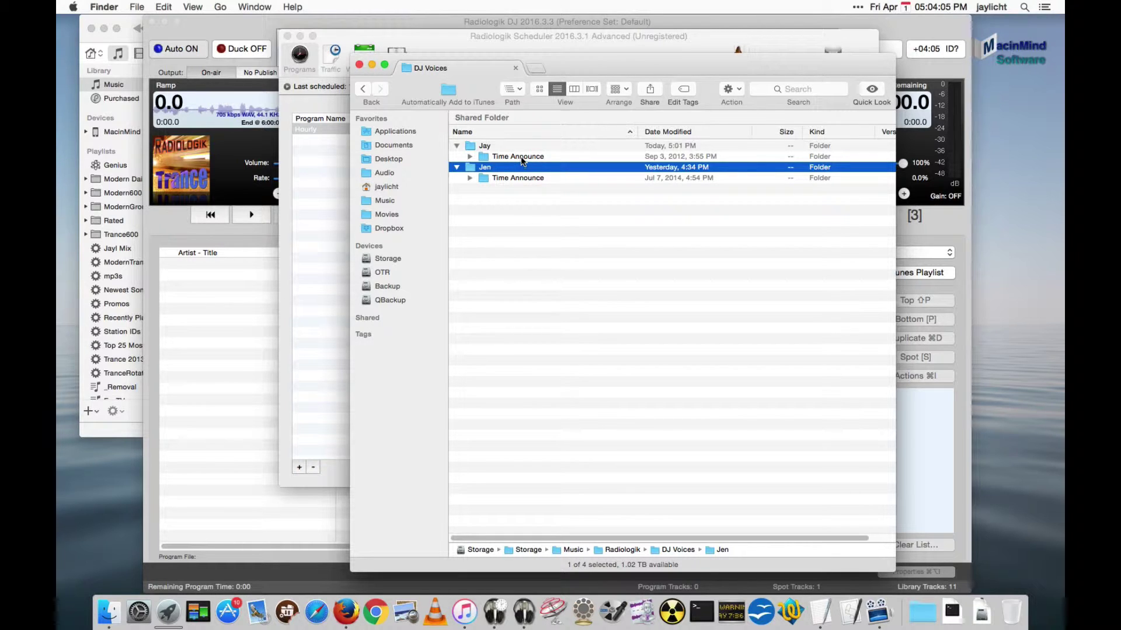
Preview Jay's time announcement 0222-vo.aif, then return to the DJ Voices folder
double_click(521, 156)
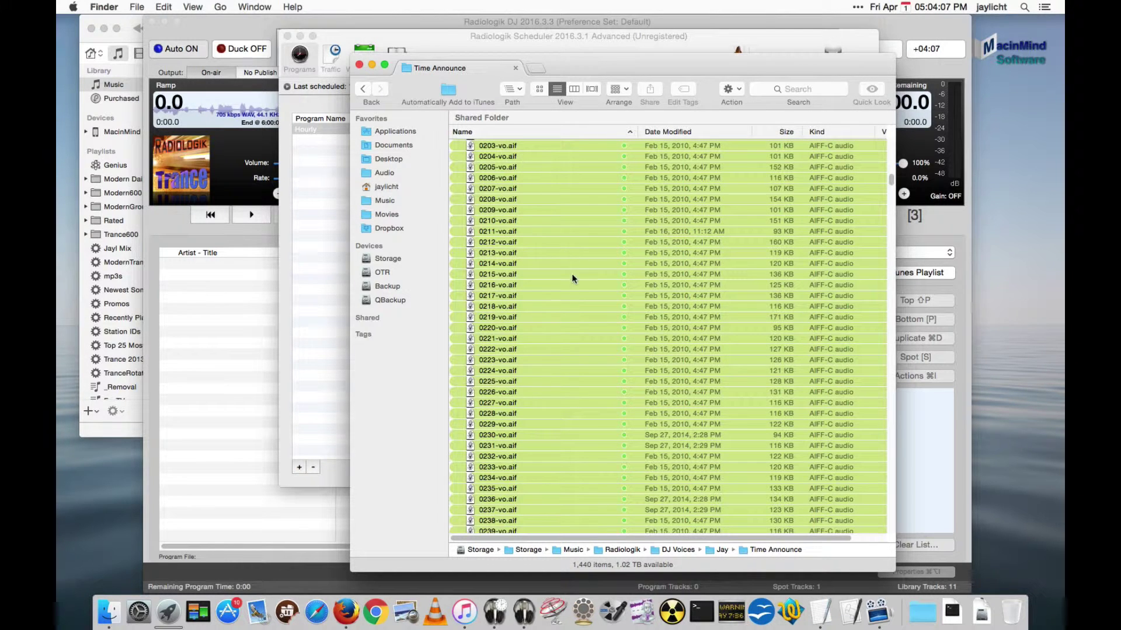
left_click(565, 352)
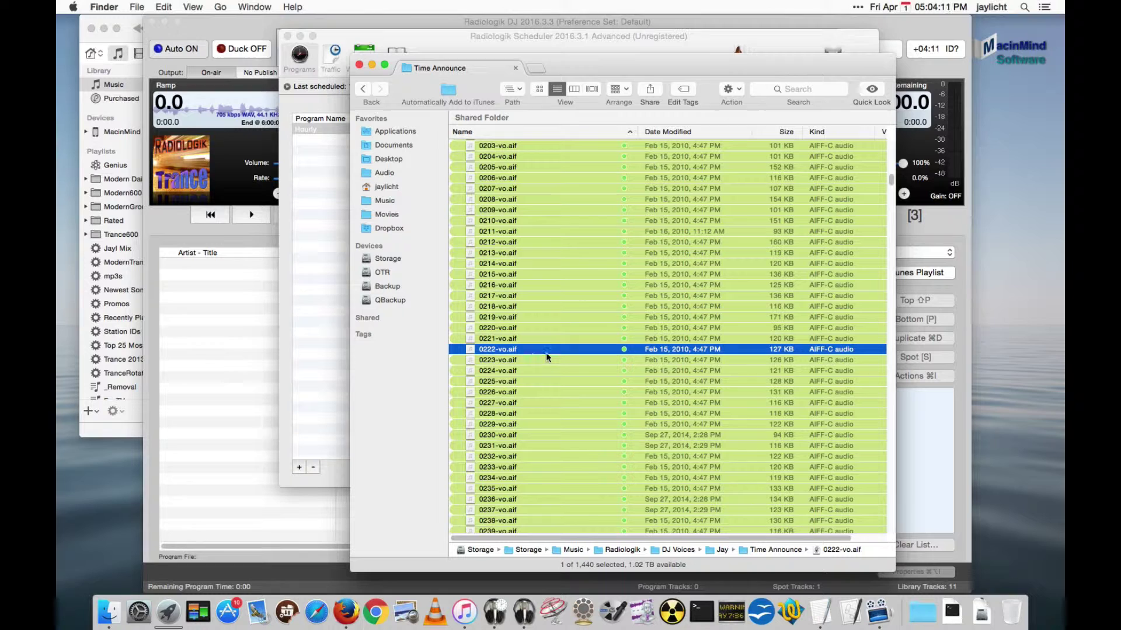
key("space")
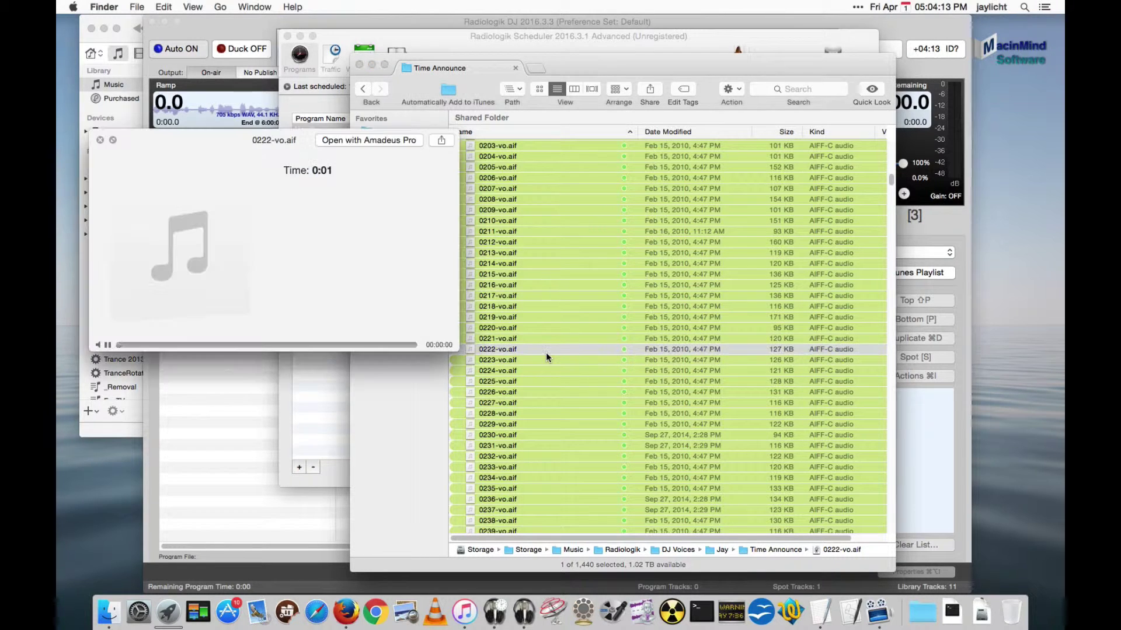
key("space")
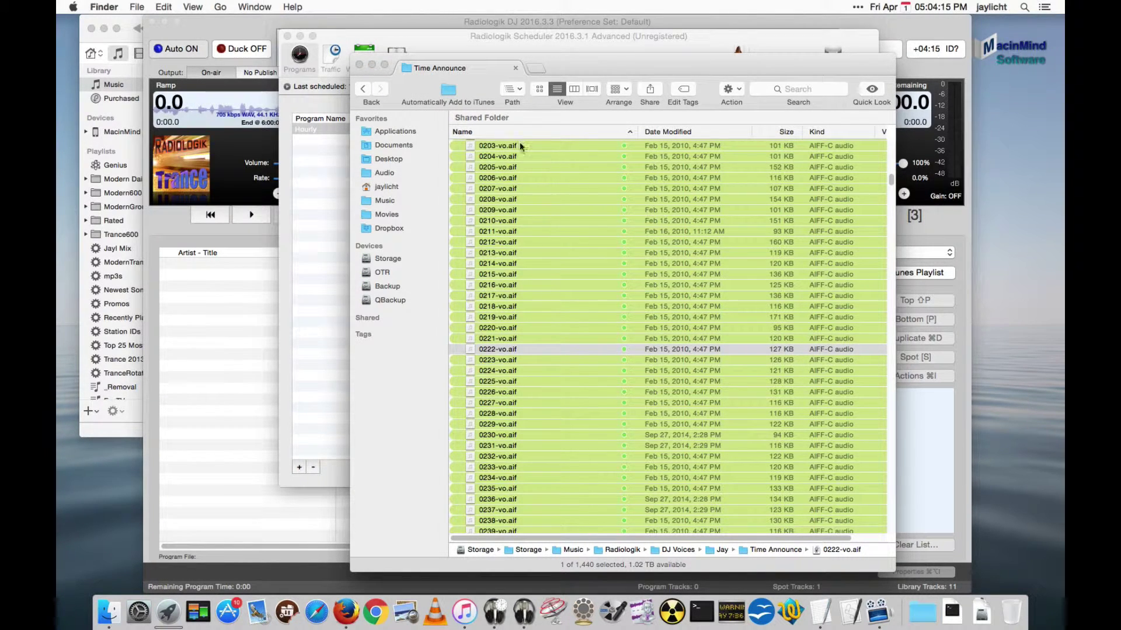
scroll(523, 179, "up", 10)
scroll(518, 176, "up", 15)
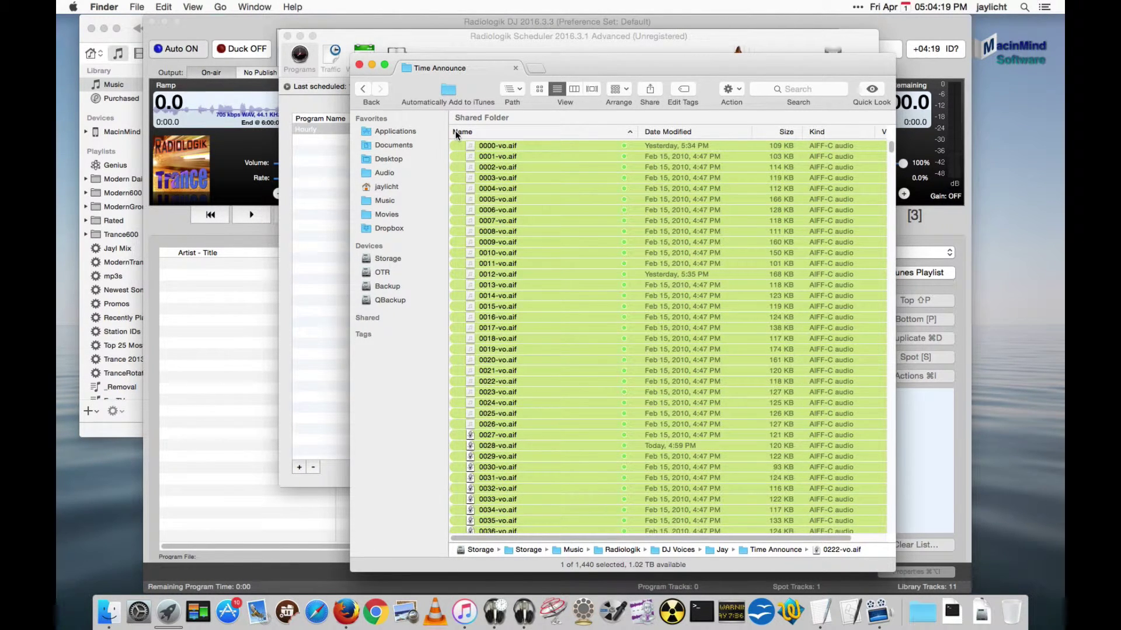
key("super+Up")
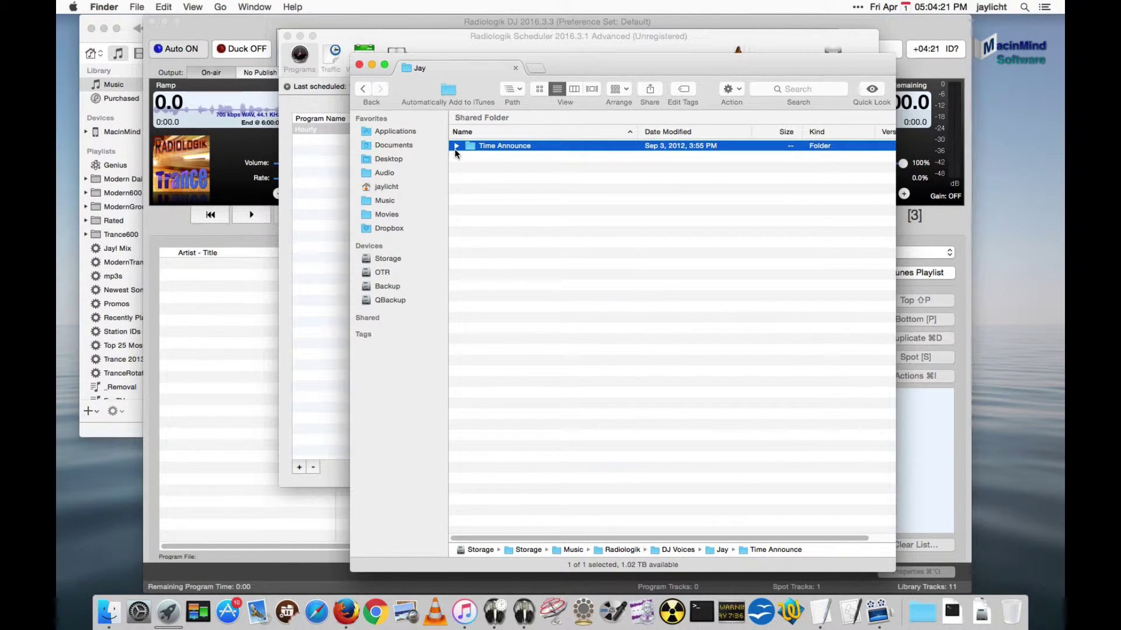
key("super+Up")
Preview Jen's time announcement 0102.aif, then return to the DJ Voices folder
left_click(520, 178)
key("super+Down")
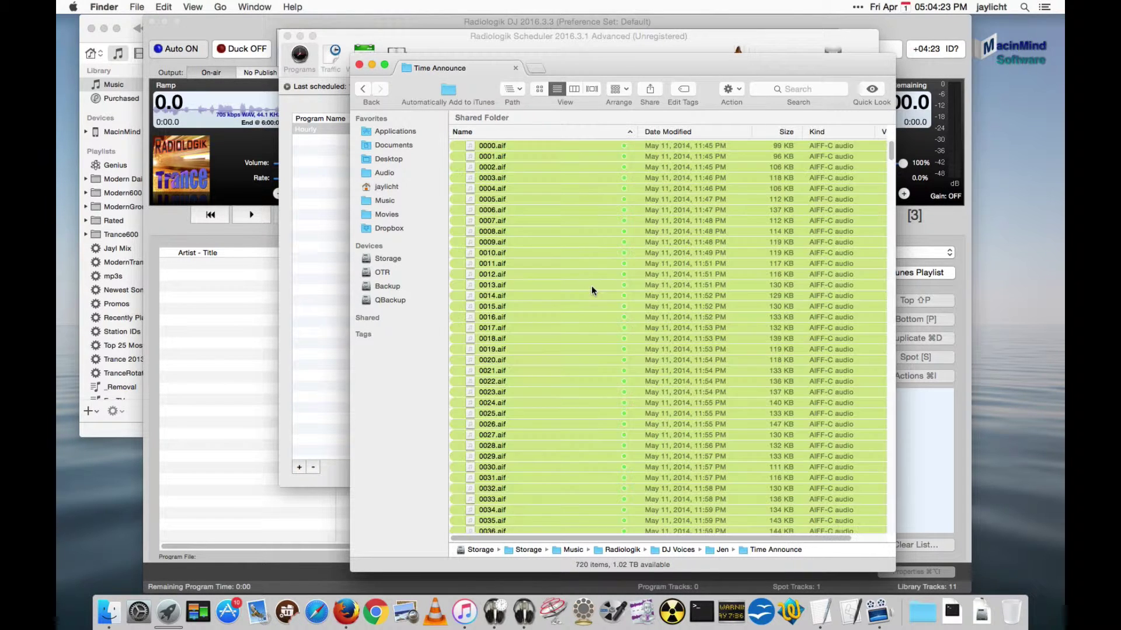
scroll(590, 285, "down", 5)
left_click(553, 435)
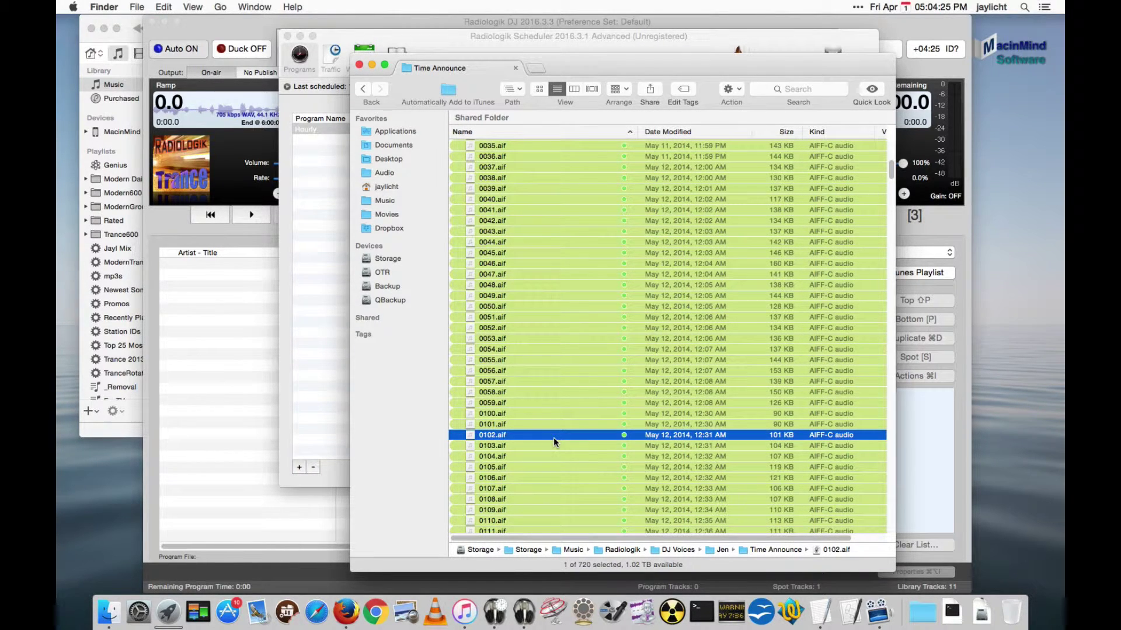
key("space")
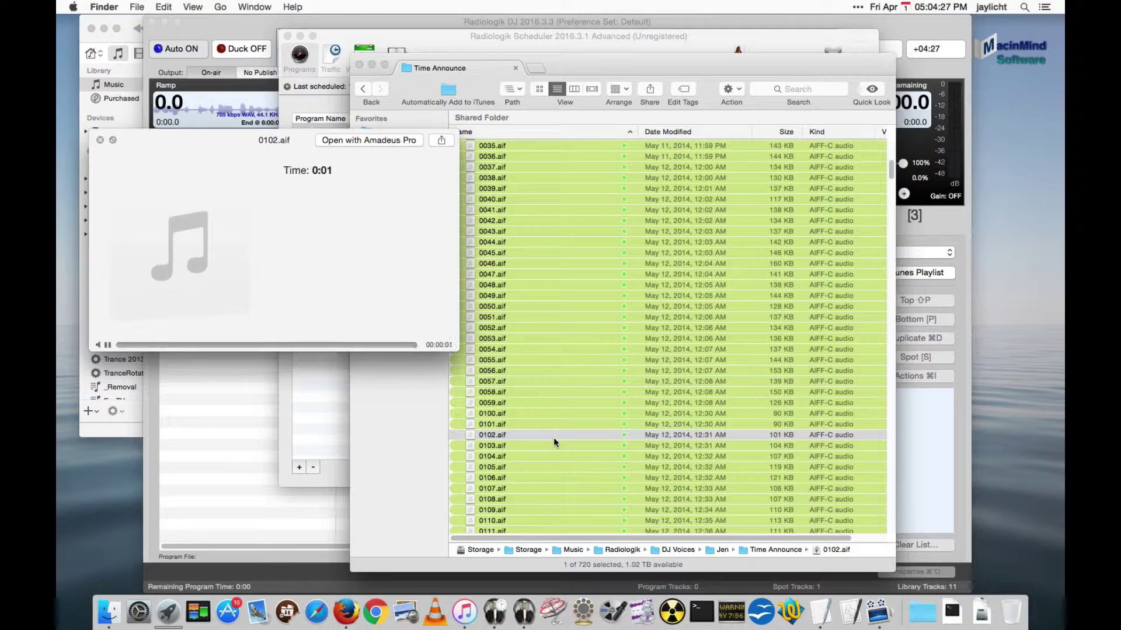
key("space")
key("super+Up")
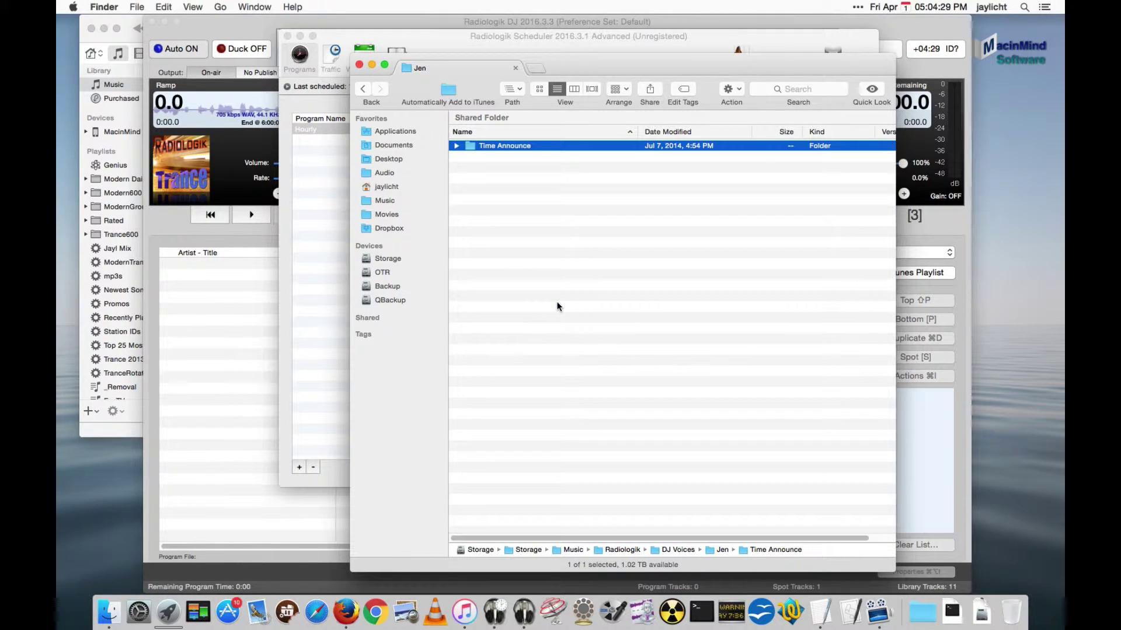
key("super+Up")
Compare the Jay and Jen folders, then bring the Radiologik Scheduler window forward
left_click(557, 291)
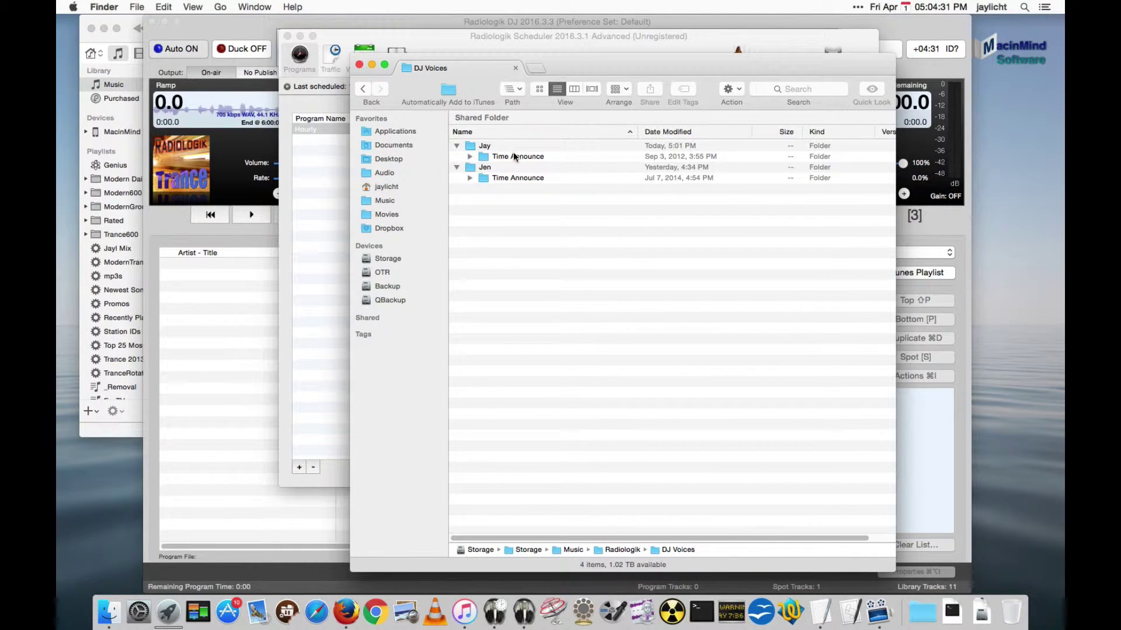
left_click(472, 146)
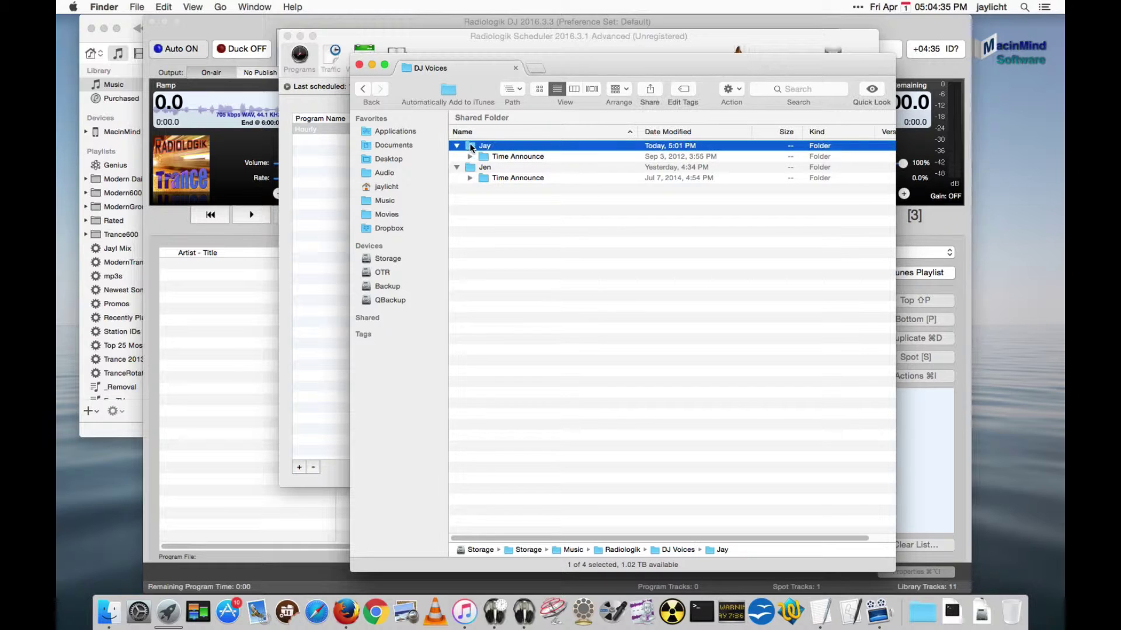
left_click(472, 169)
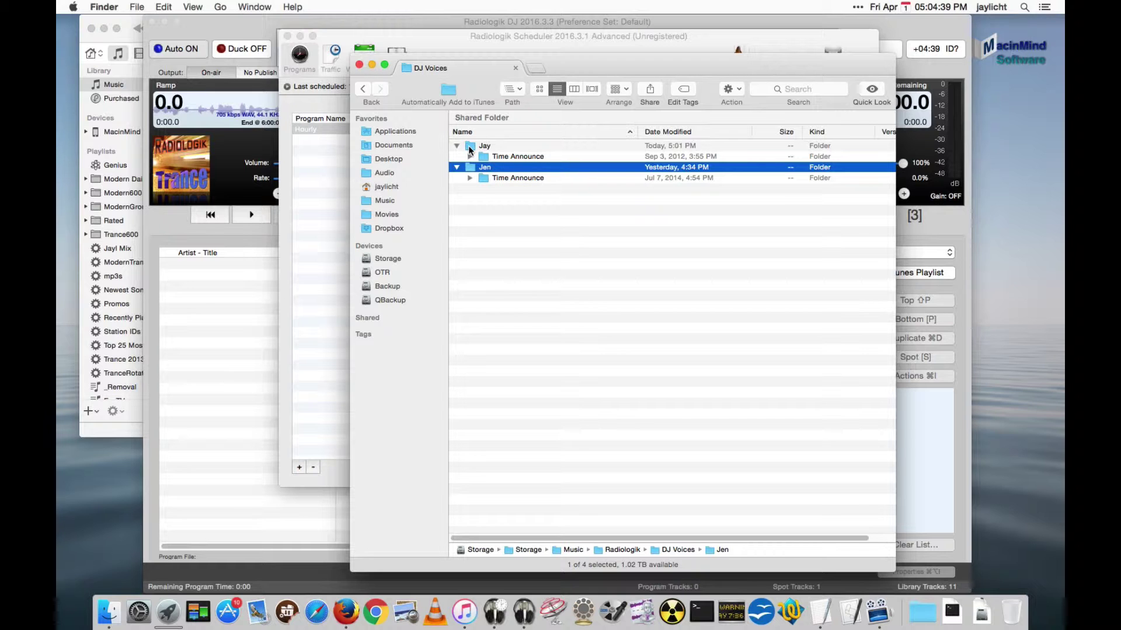
left_click(542, 38)
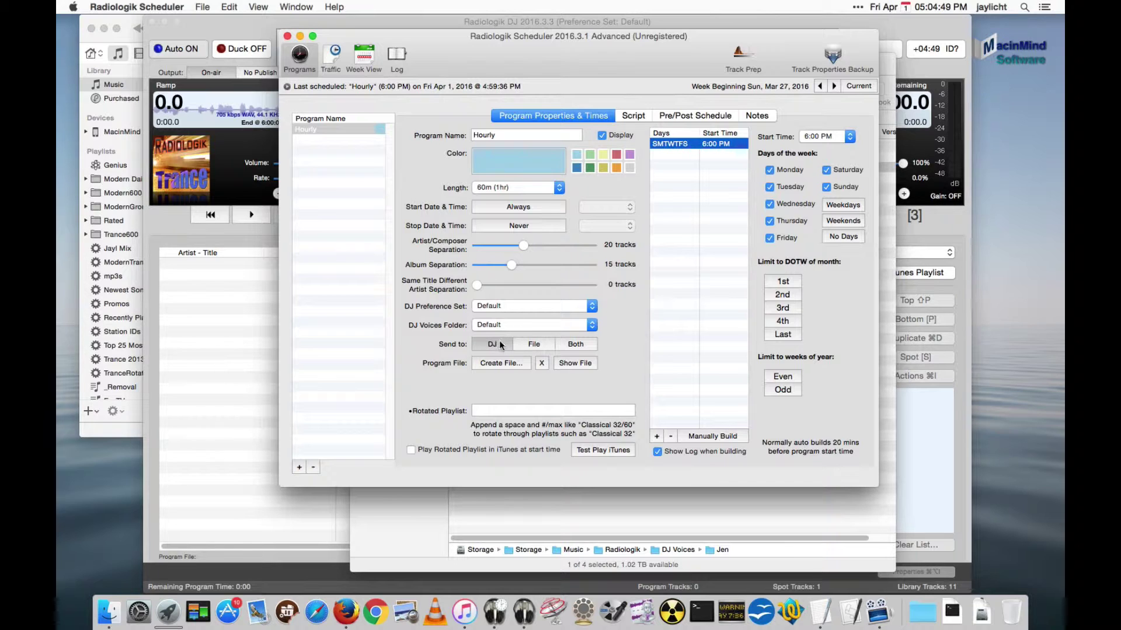
Set the Hourly program's DJ Voices Folder to Jay and view its script commands
left_click(519, 325)
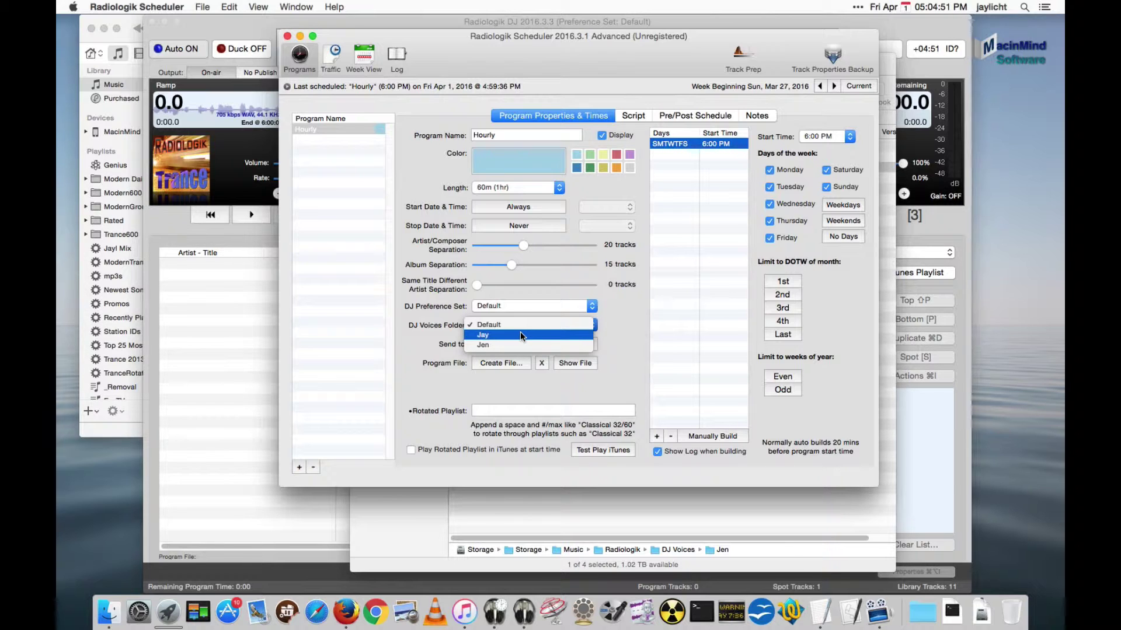
left_click(520, 332)
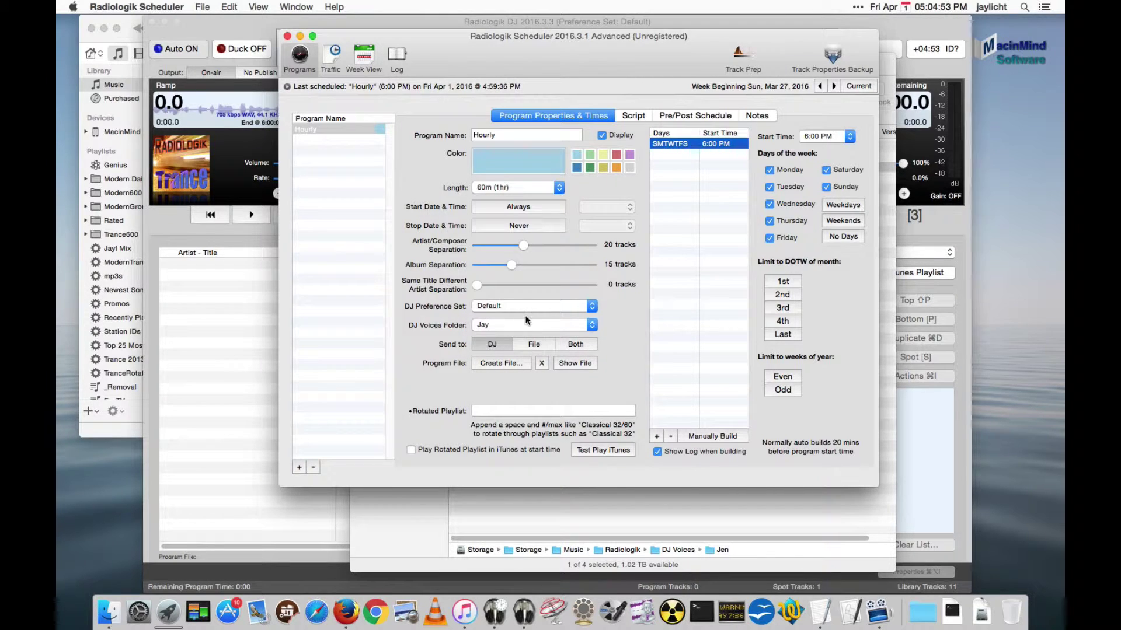
left_click(527, 321)
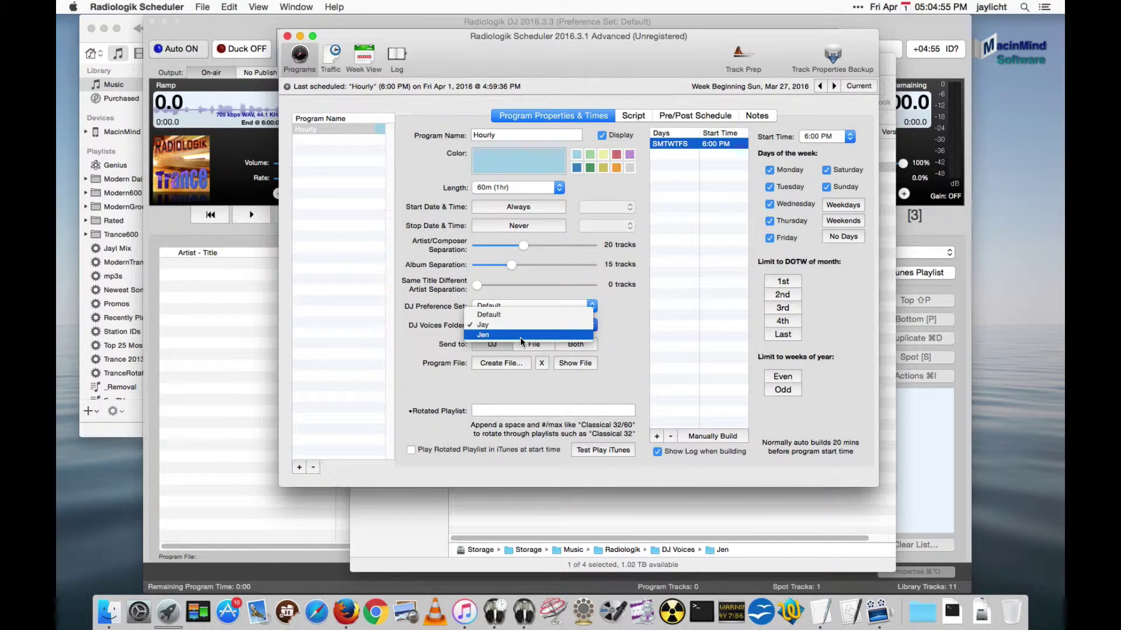
left_click(528, 321)
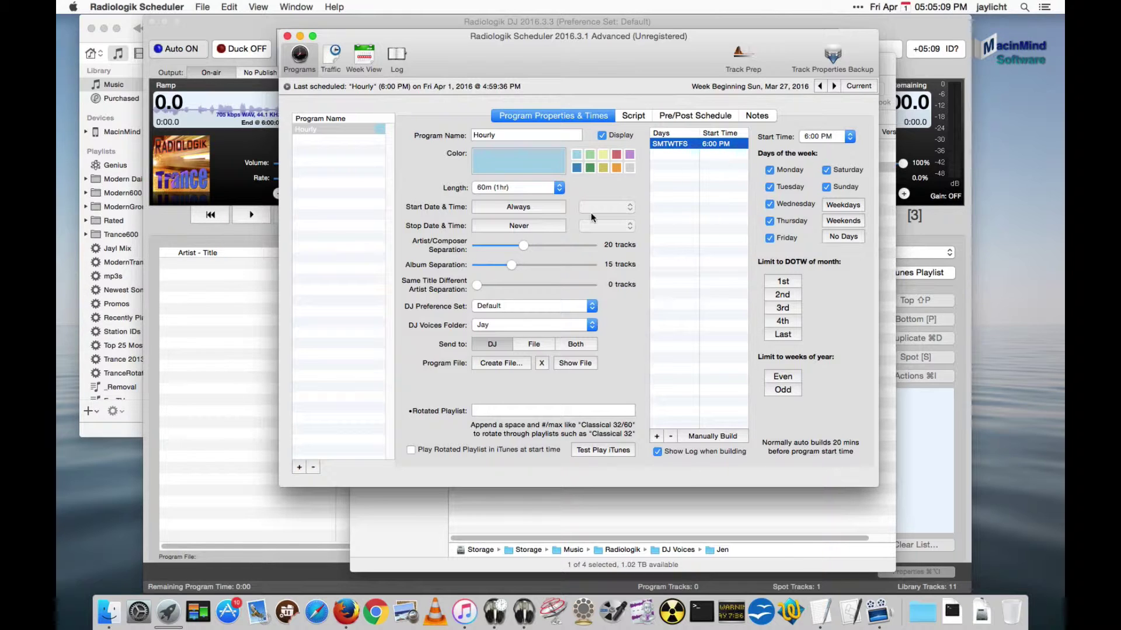
left_click(512, 325)
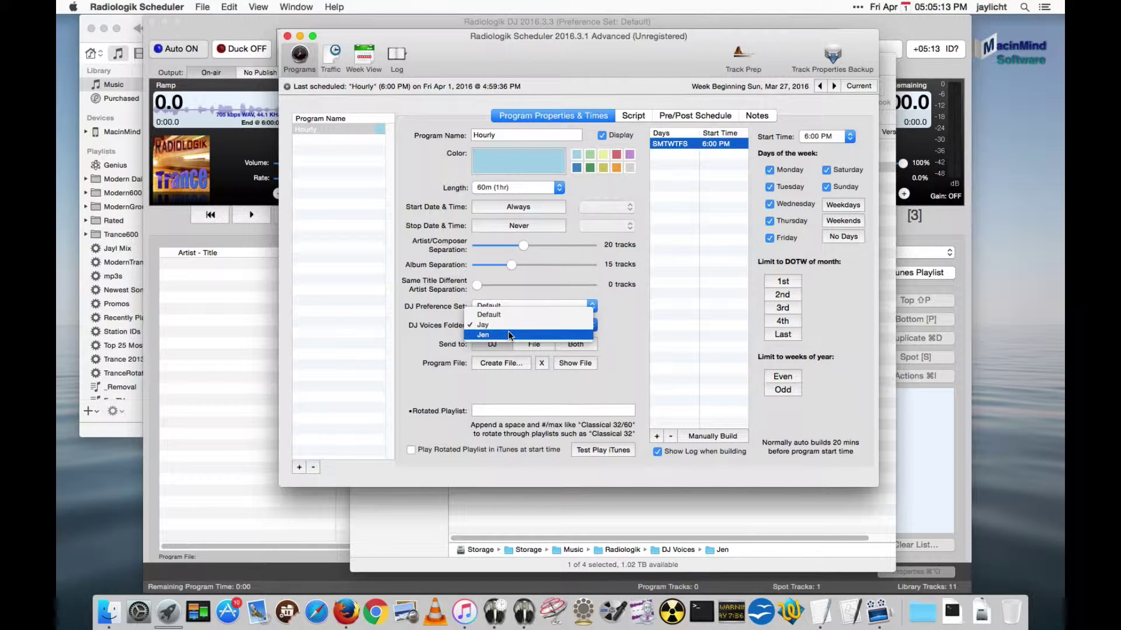
left_click(639, 320)
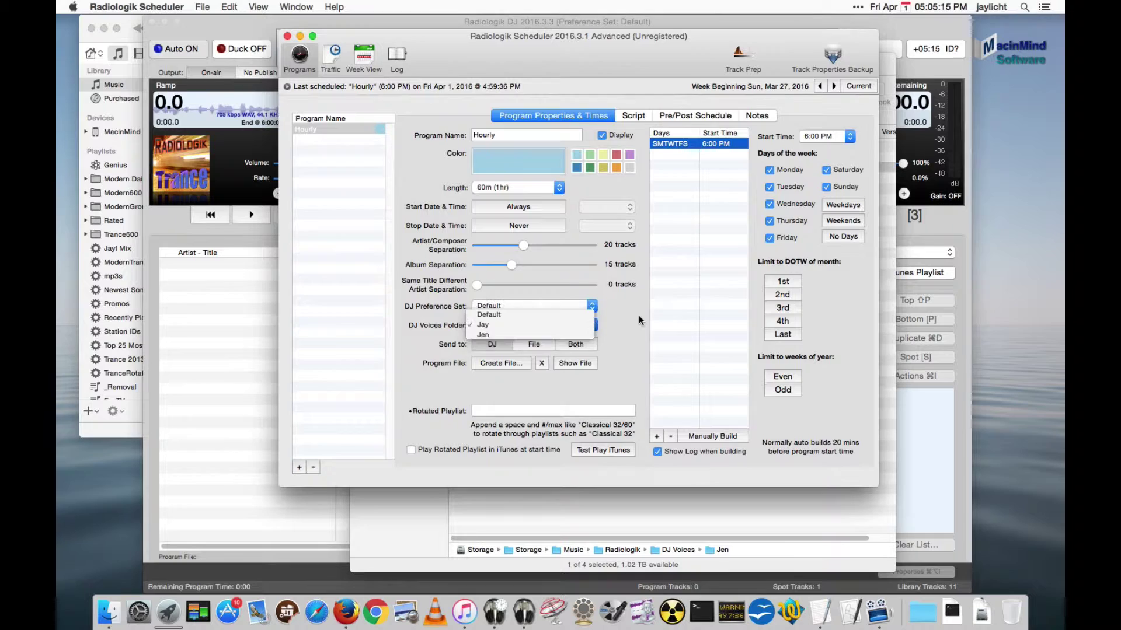
left_click(635, 116)
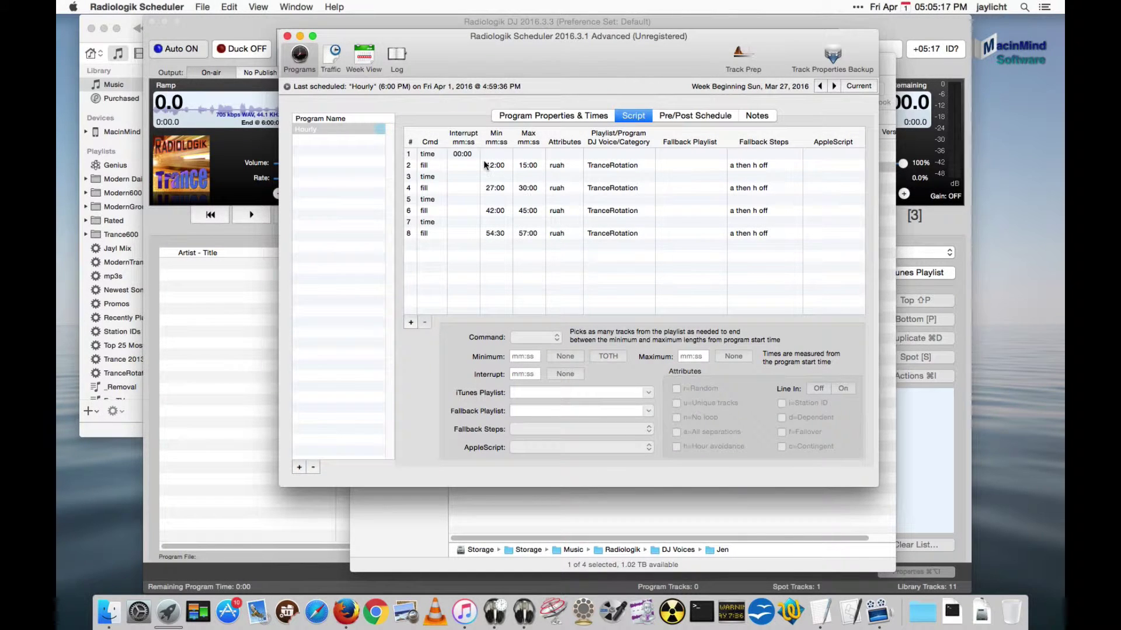
Review the script's time and fill rows, then manually build the Hourly program into the DJ queue
left_click(450, 154)
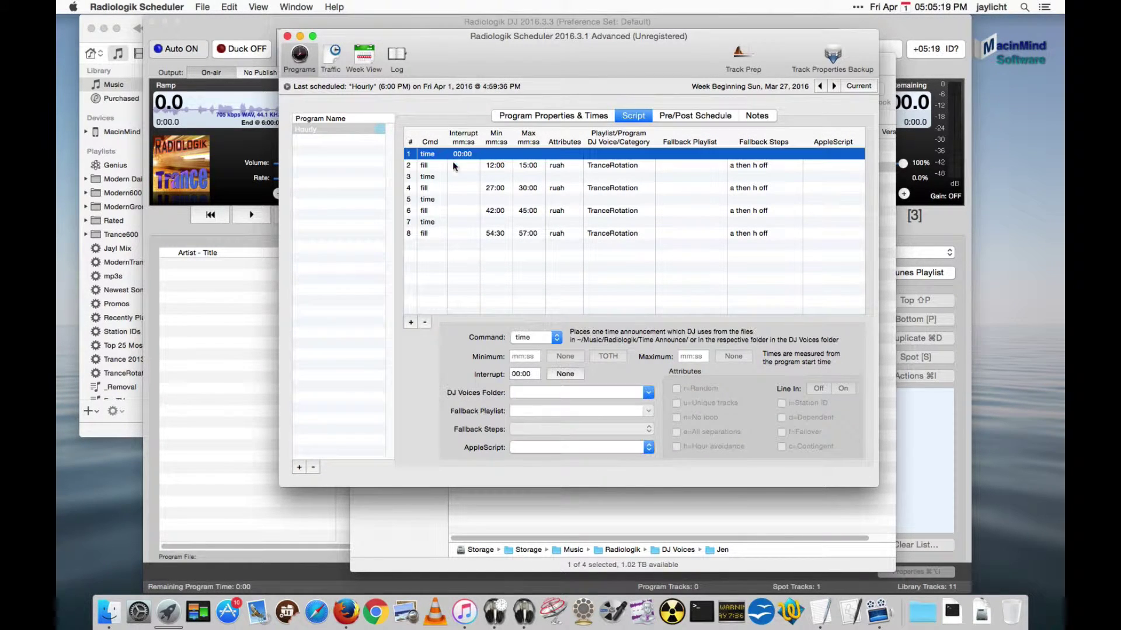
left_click(483, 166)
left_click(489, 177)
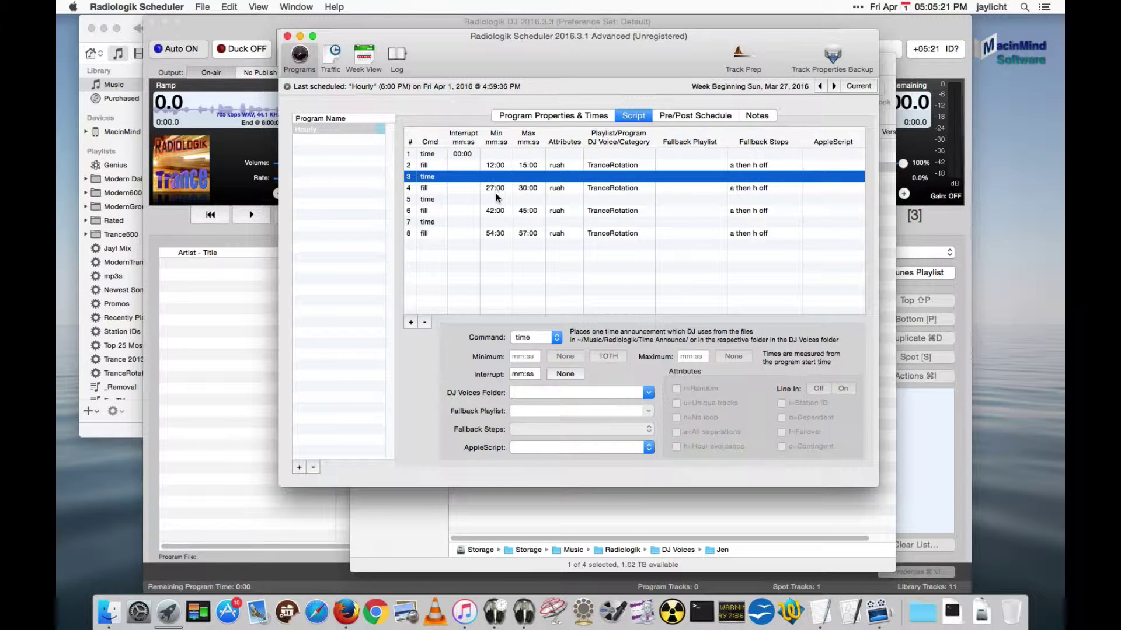
left_click(495, 188)
left_click(493, 200)
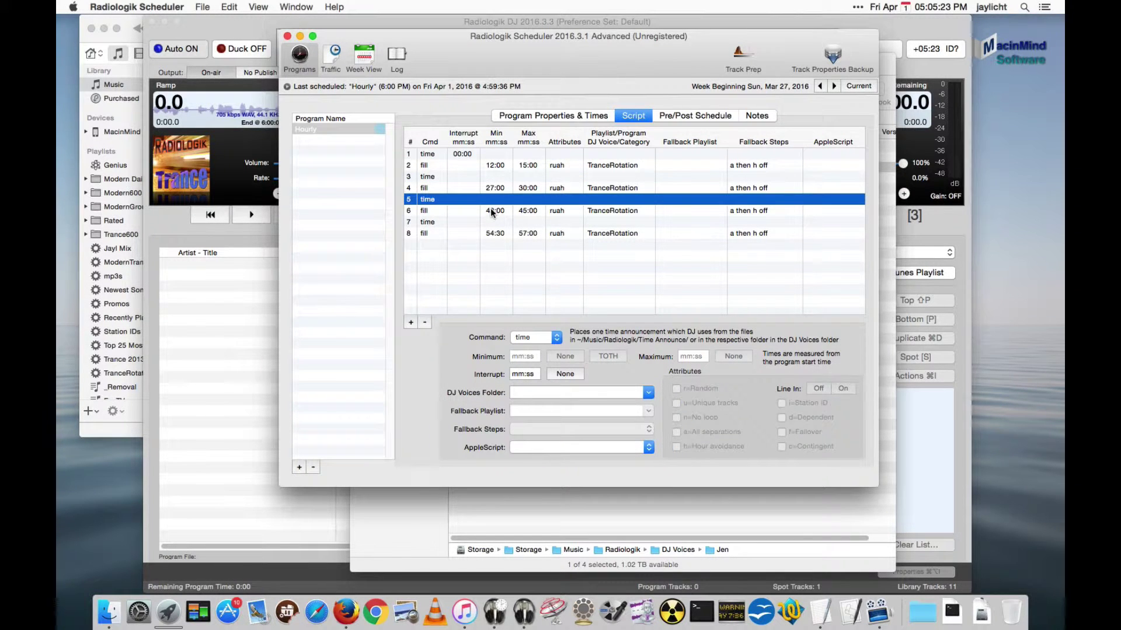
left_click(577, 117)
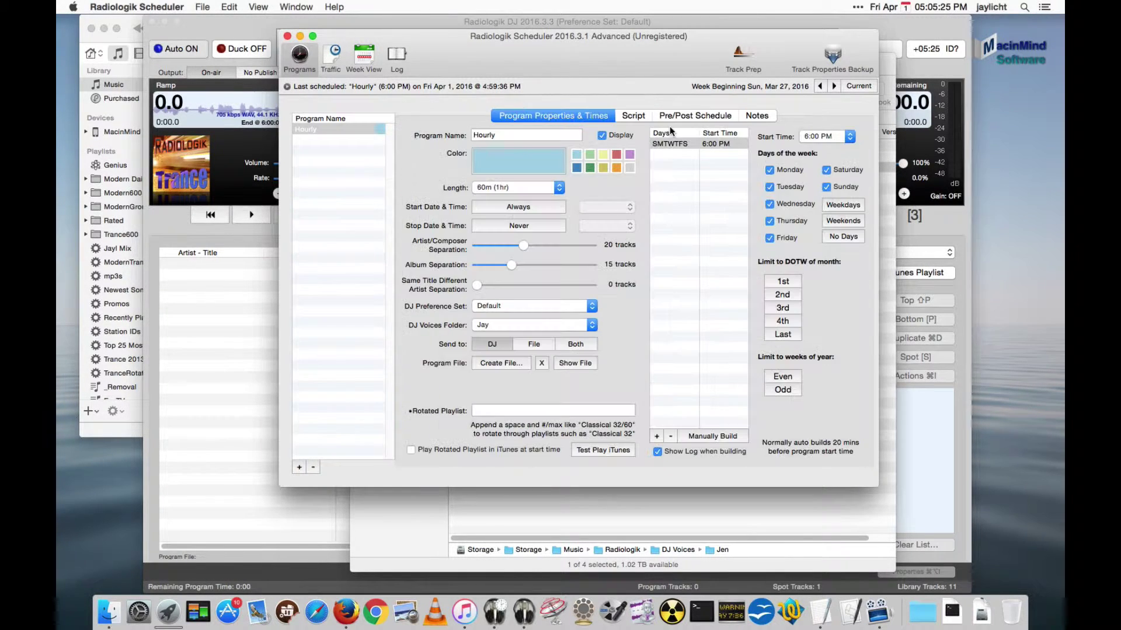
left_click(732, 438)
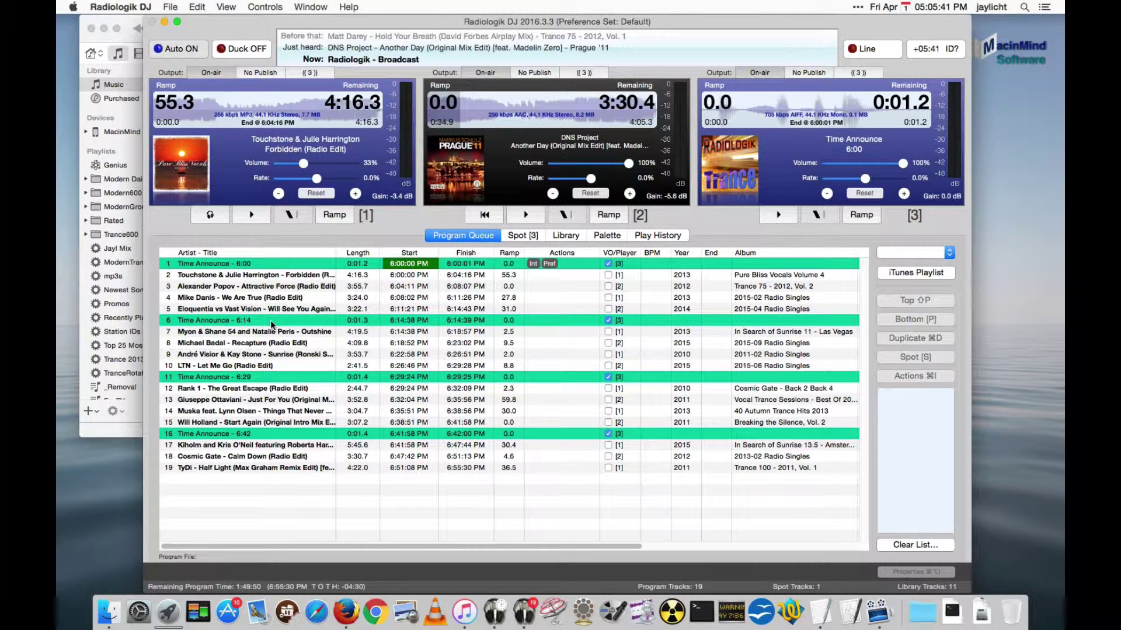
Check the file paths of the 6:14, 6:29 and 6:42 announcements, then request clearing the track list
left_click(271, 320)
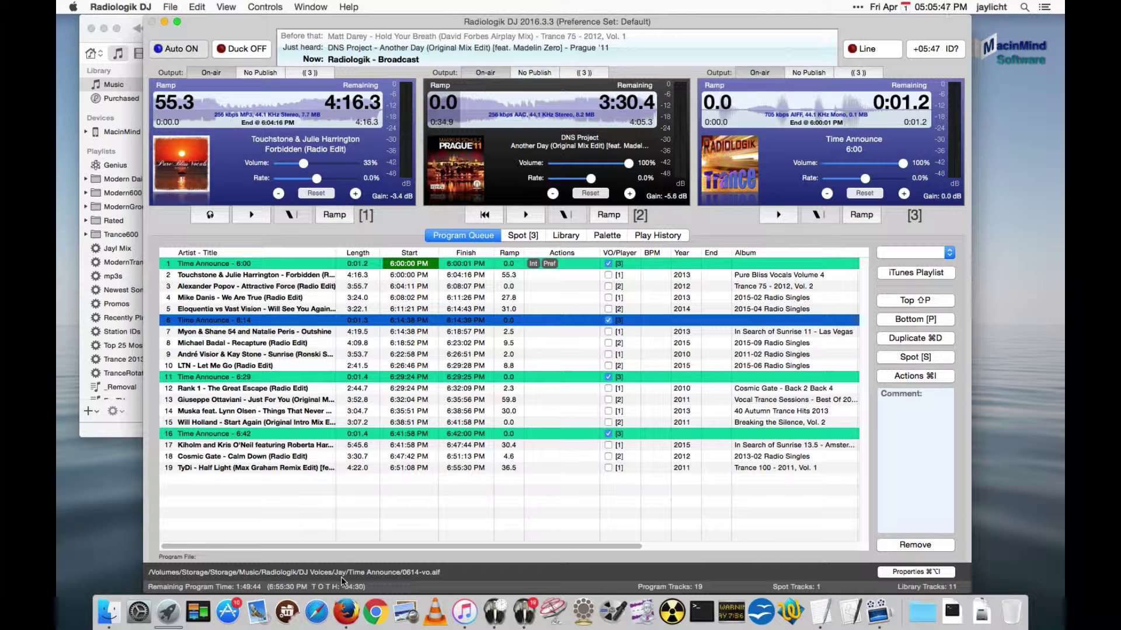
left_click(318, 377)
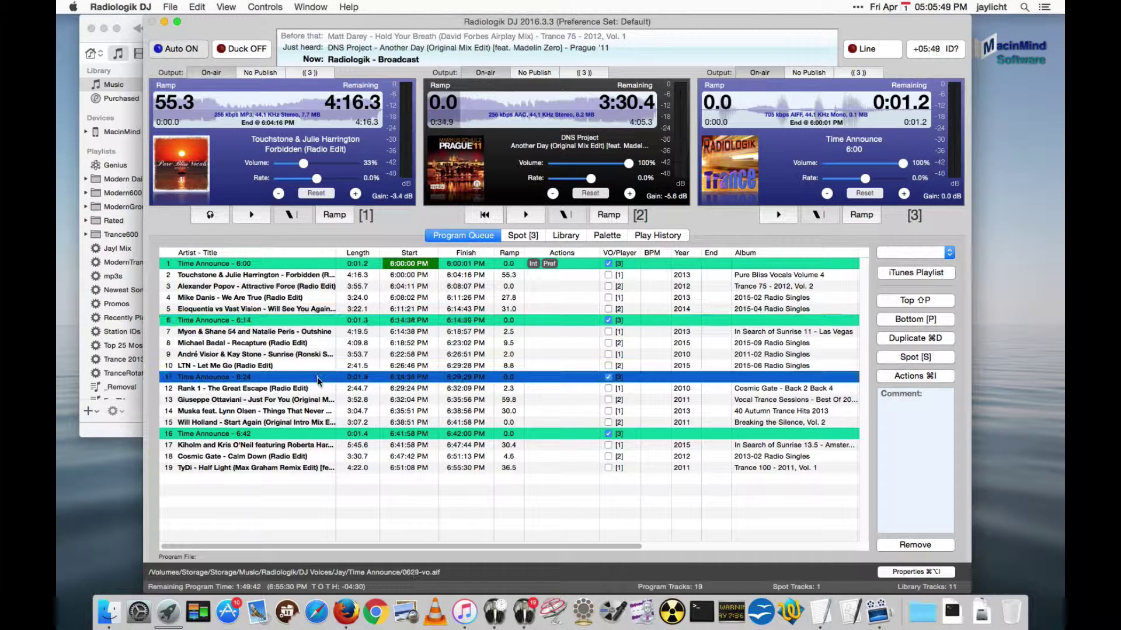
left_click(323, 435)
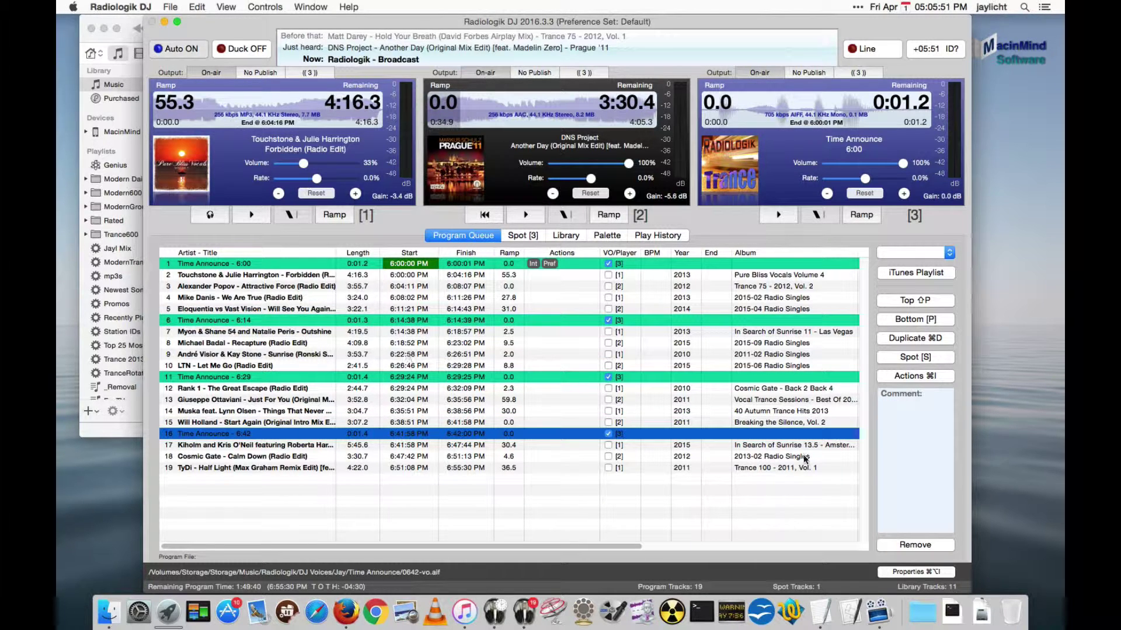
left_click(783, 506)
left_click(893, 544)
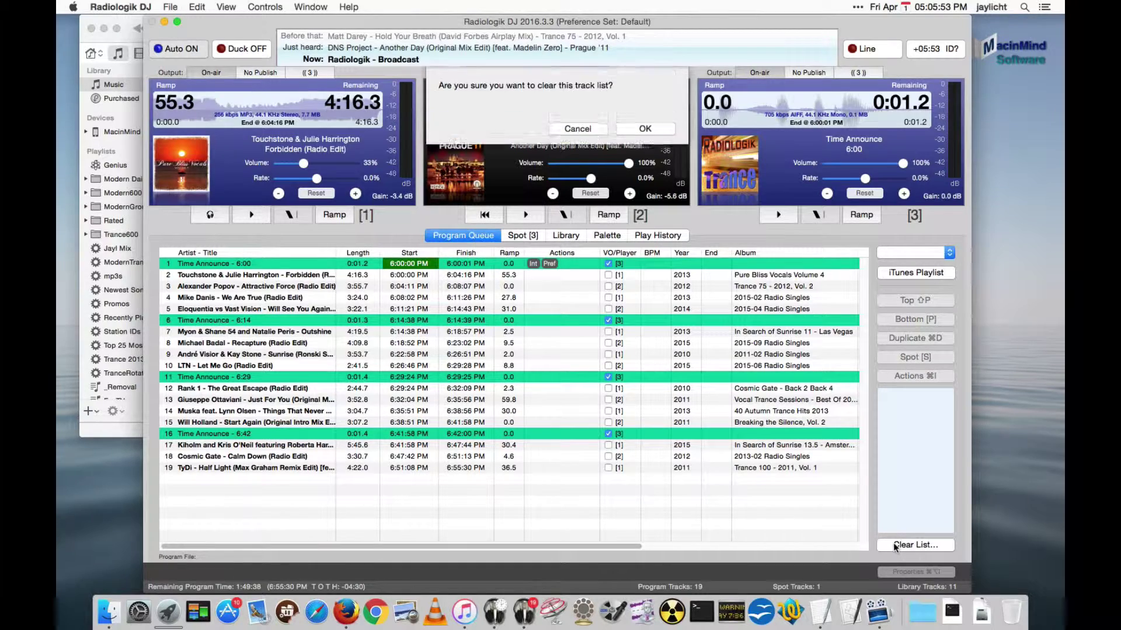
Confirm clearing the DJ track list and return to the Hourly program's properties in Scheduler
key("Return")
left_click(495, 612)
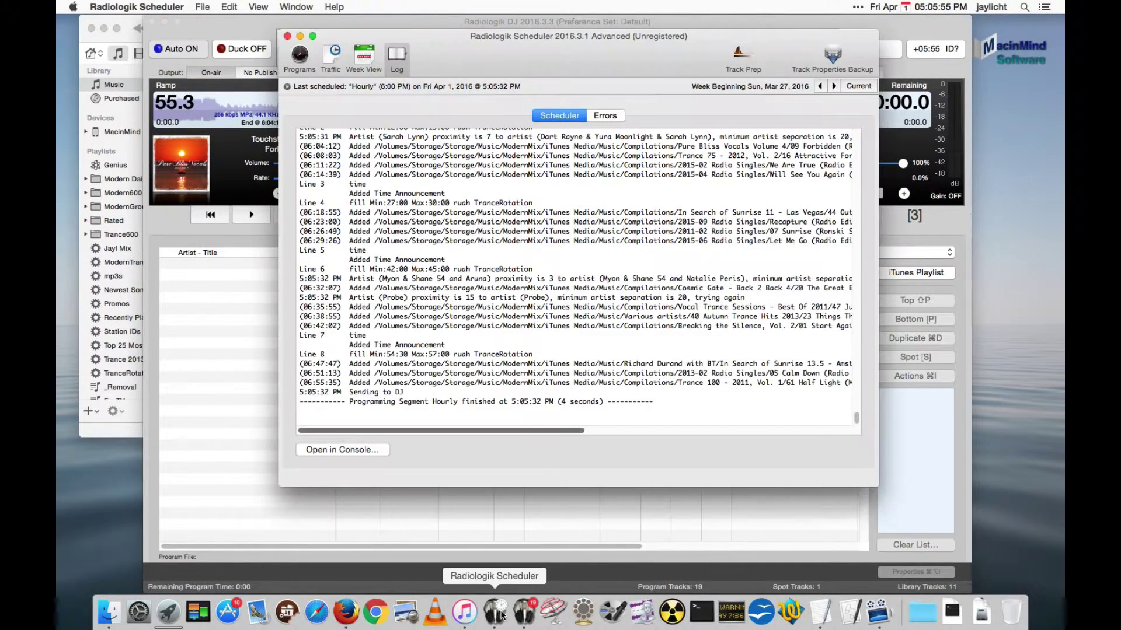
left_click(299, 55)
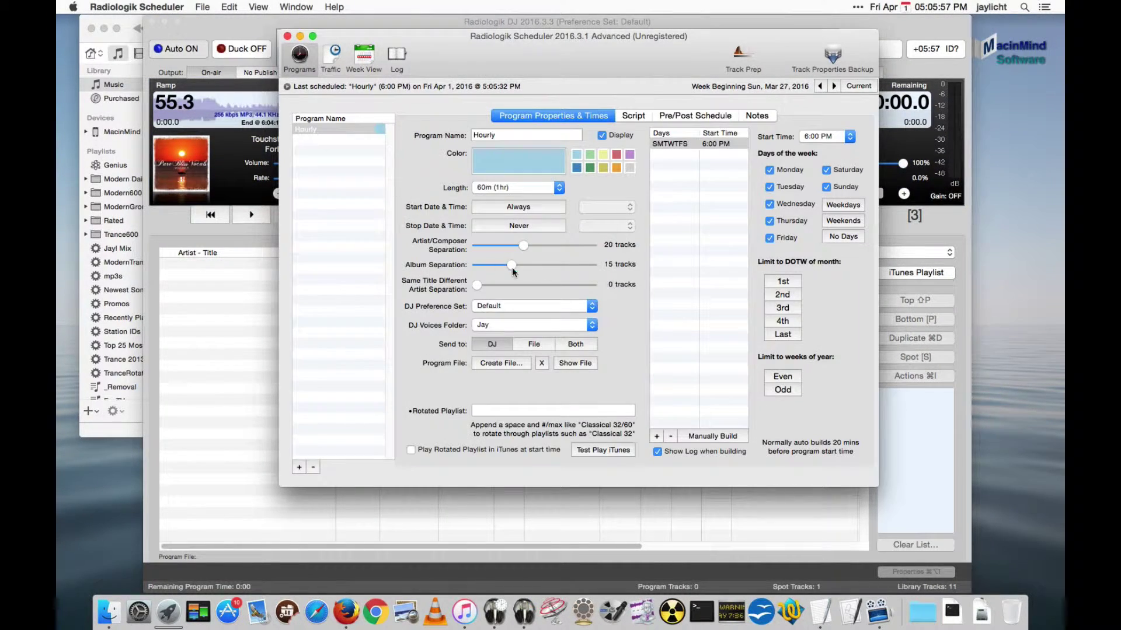
Switch the DJ Voices Folder to Jen and manually rebuild the Hourly program into Radiologik DJ
left_click(552, 324)
left_click(552, 335)
left_click(740, 435)
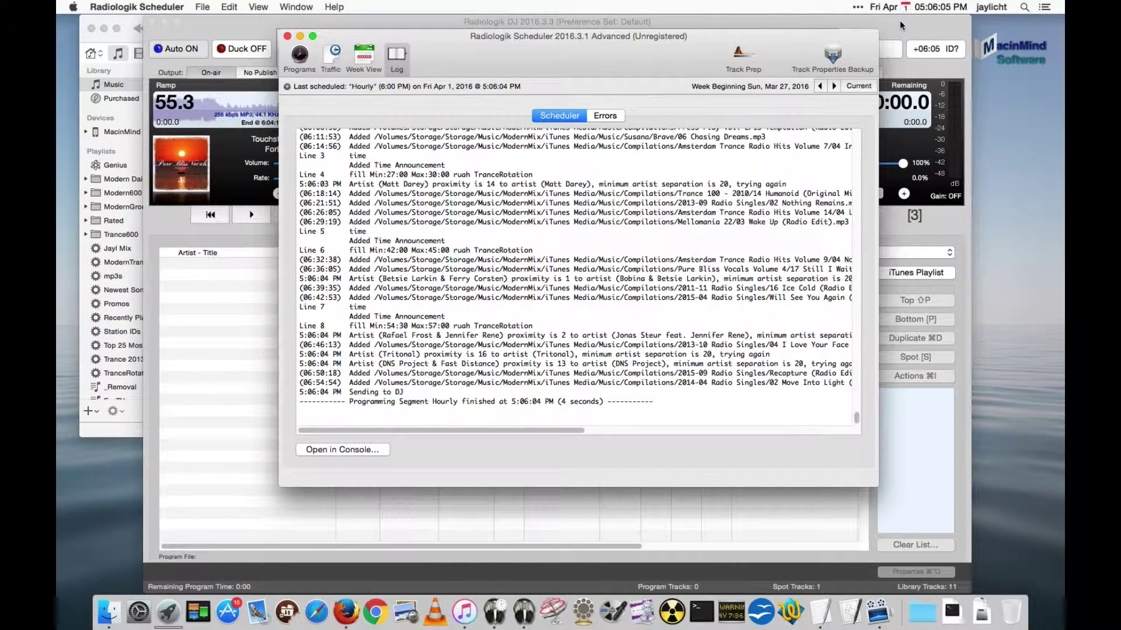
left_click(899, 20)
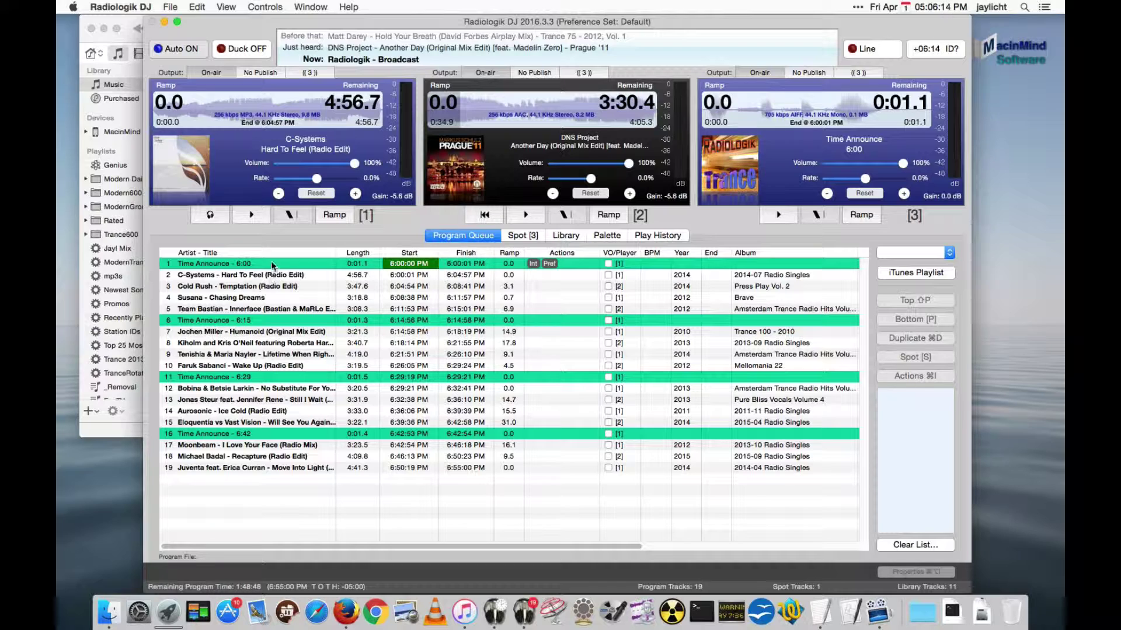
left_click(275, 263)
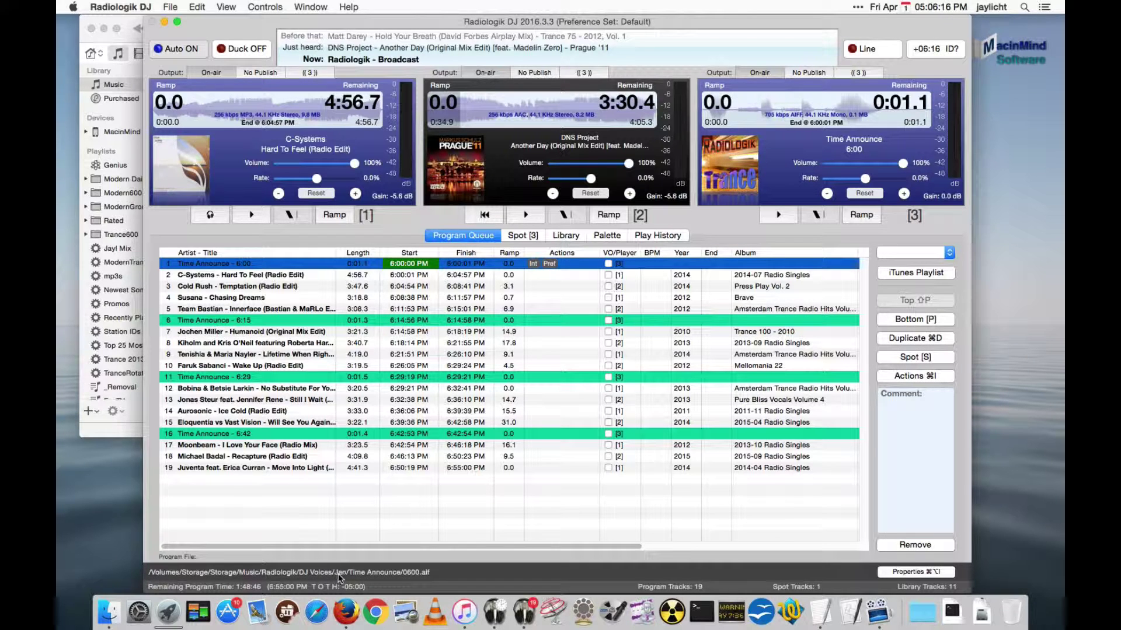